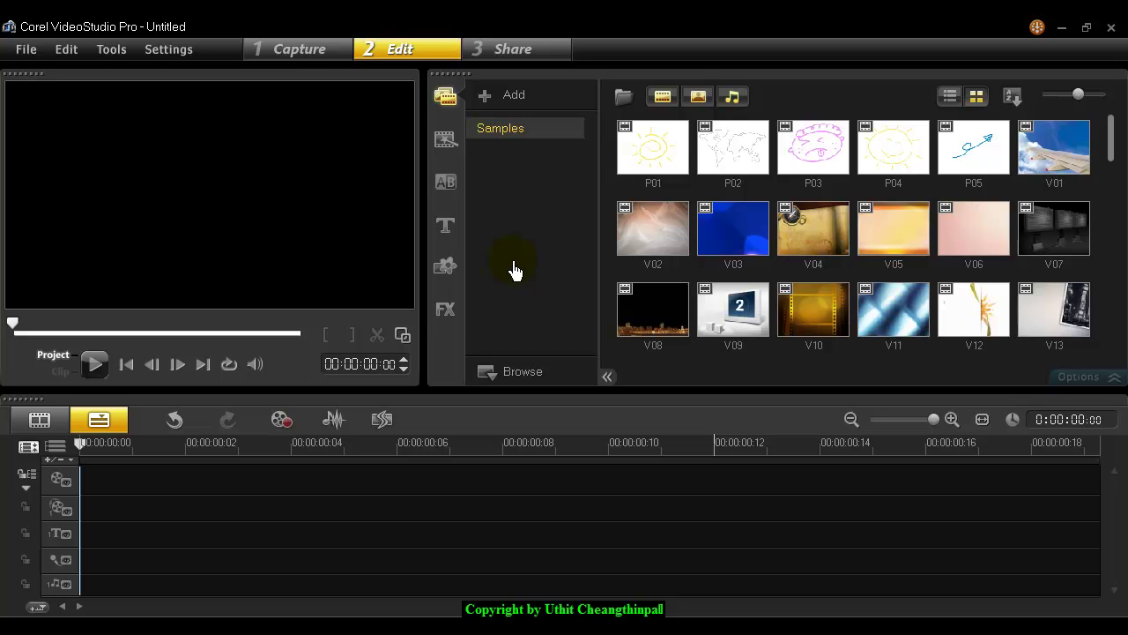
Place the V03 sample clip at the start of the main video track
click(730, 241)
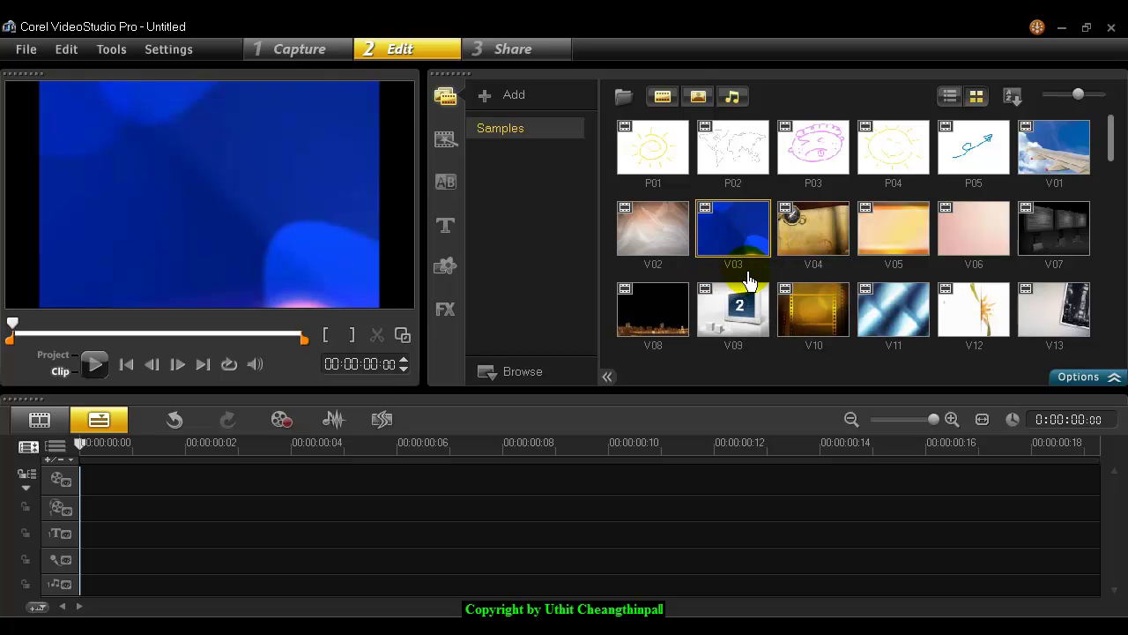
drag(731, 246, 532, 474)
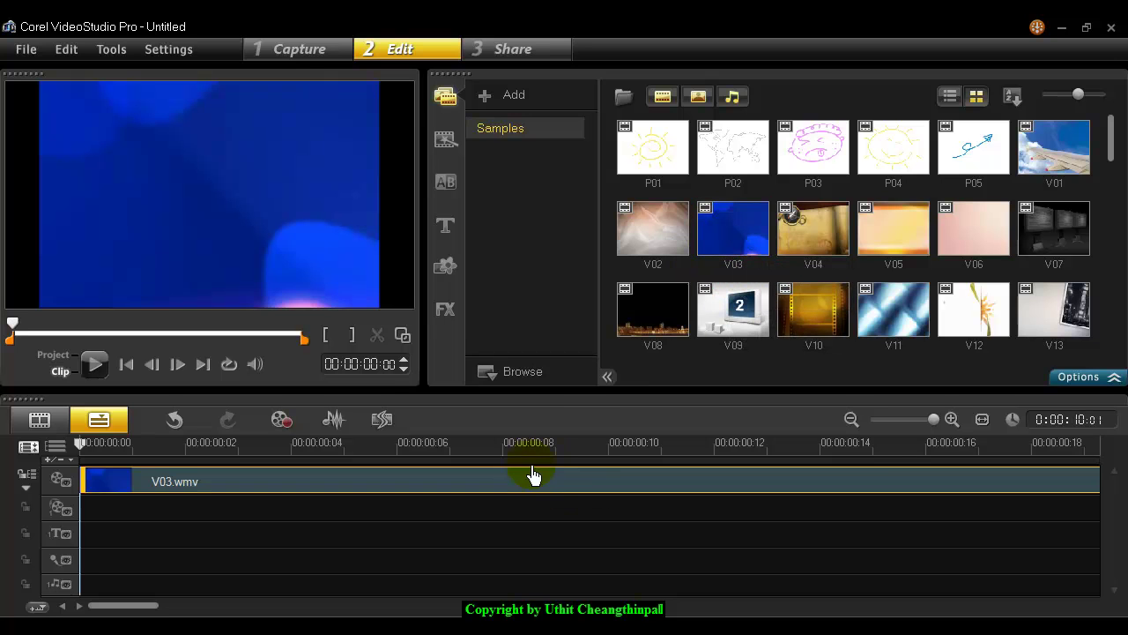
click(852, 420)
click(851, 422)
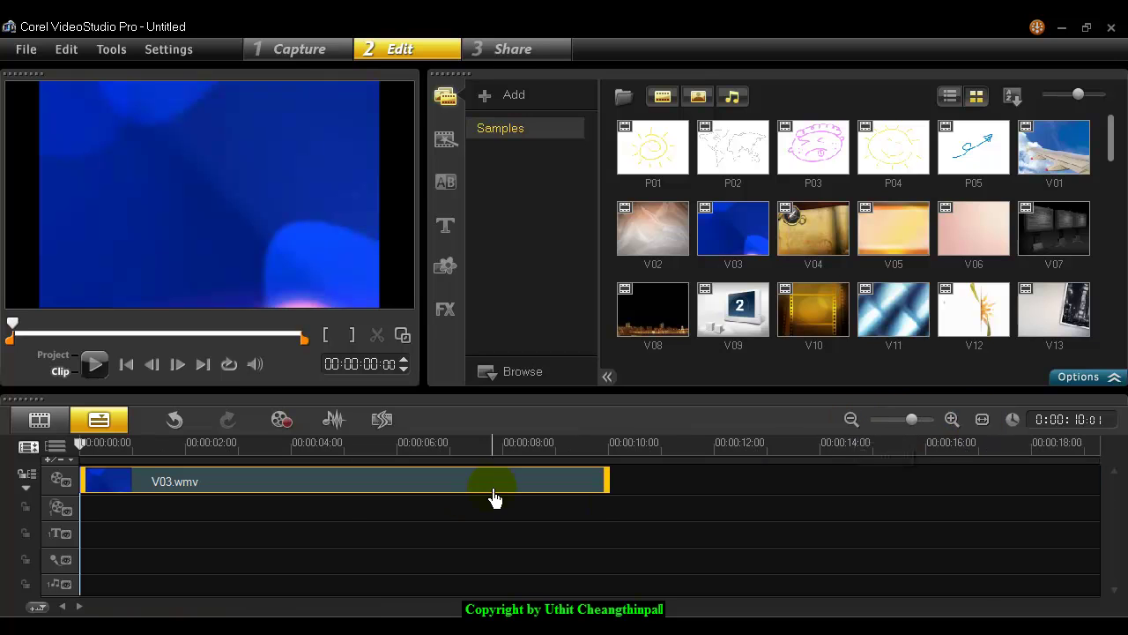
Add the V08 sample clip to the overlay track and align its start with the V03 clip at 00:00:00:00
click(306, 520)
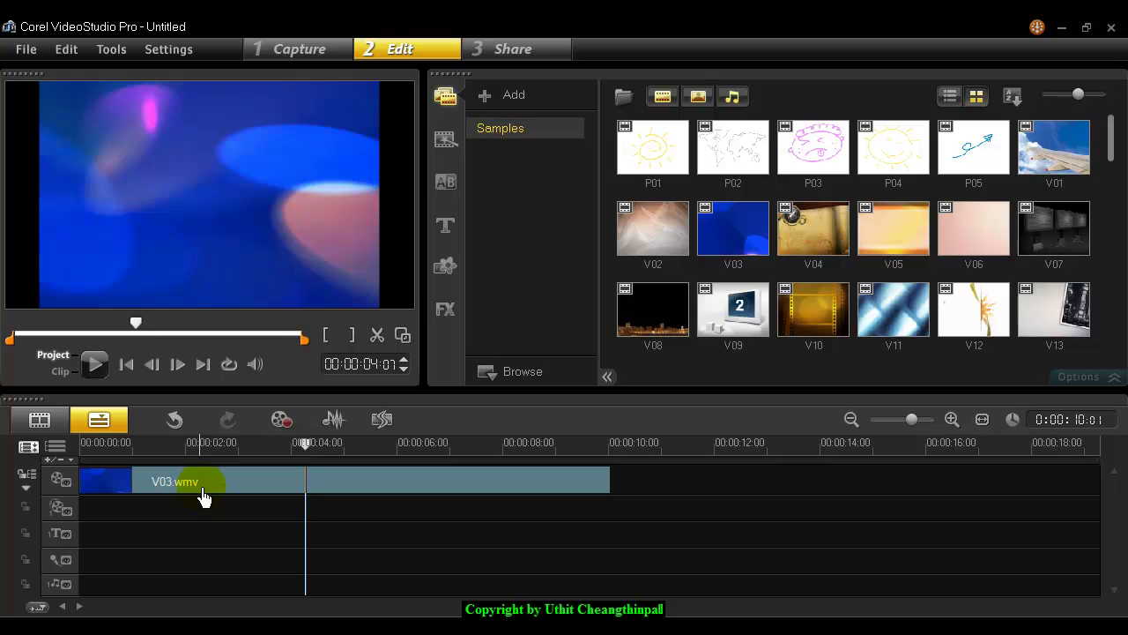
drag(186, 448, 153, 447)
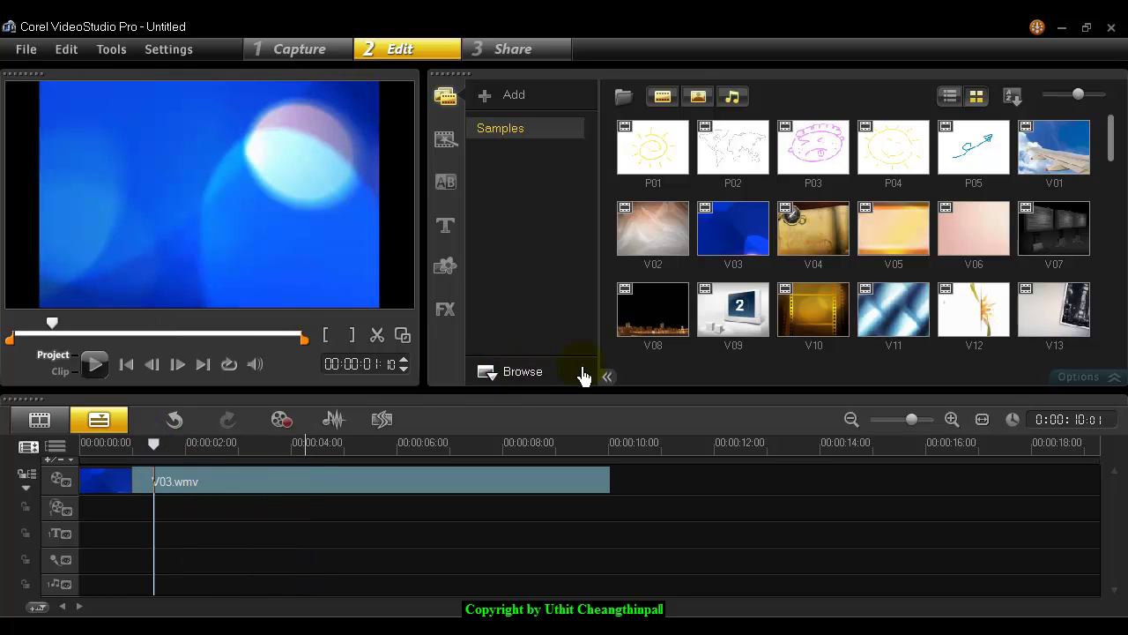
click(663, 319)
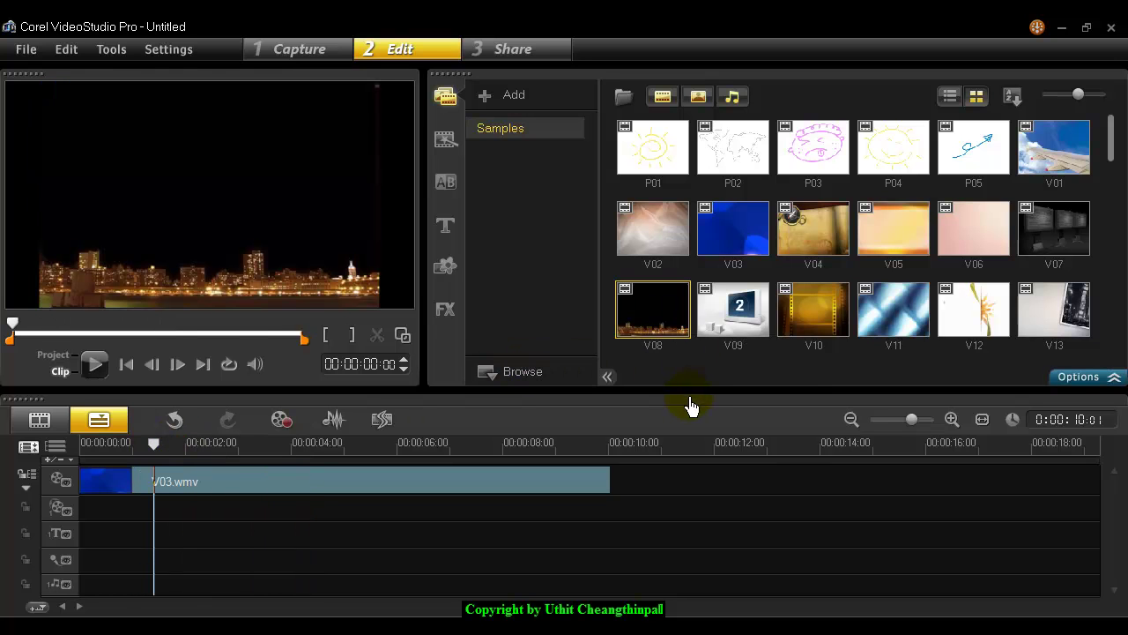
drag(637, 339, 151, 519)
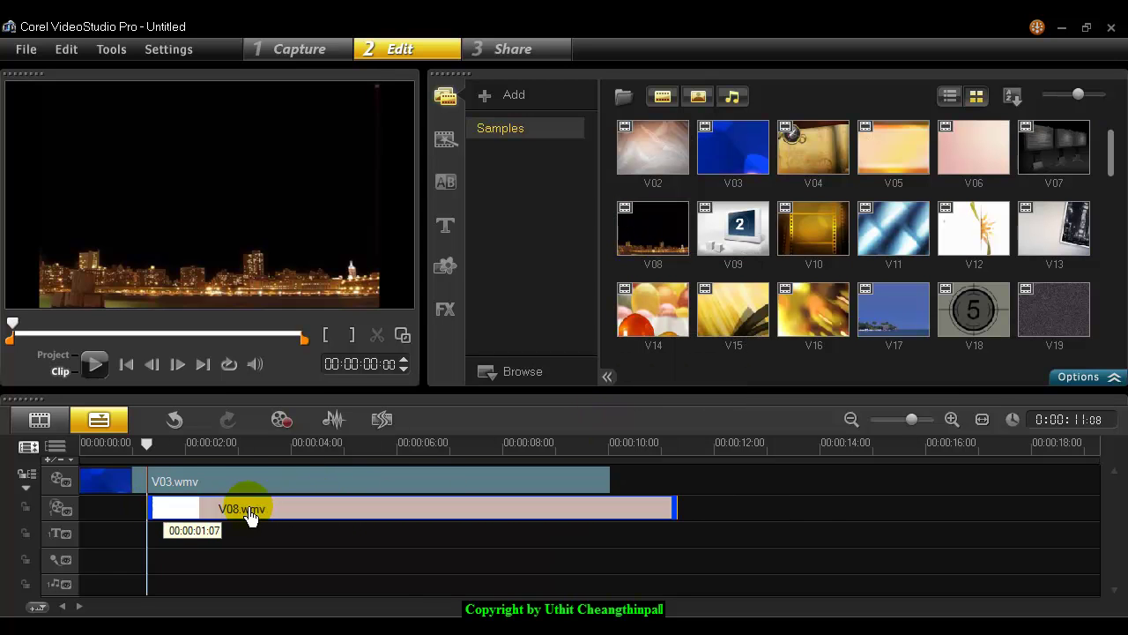
drag(282, 511, 218, 509)
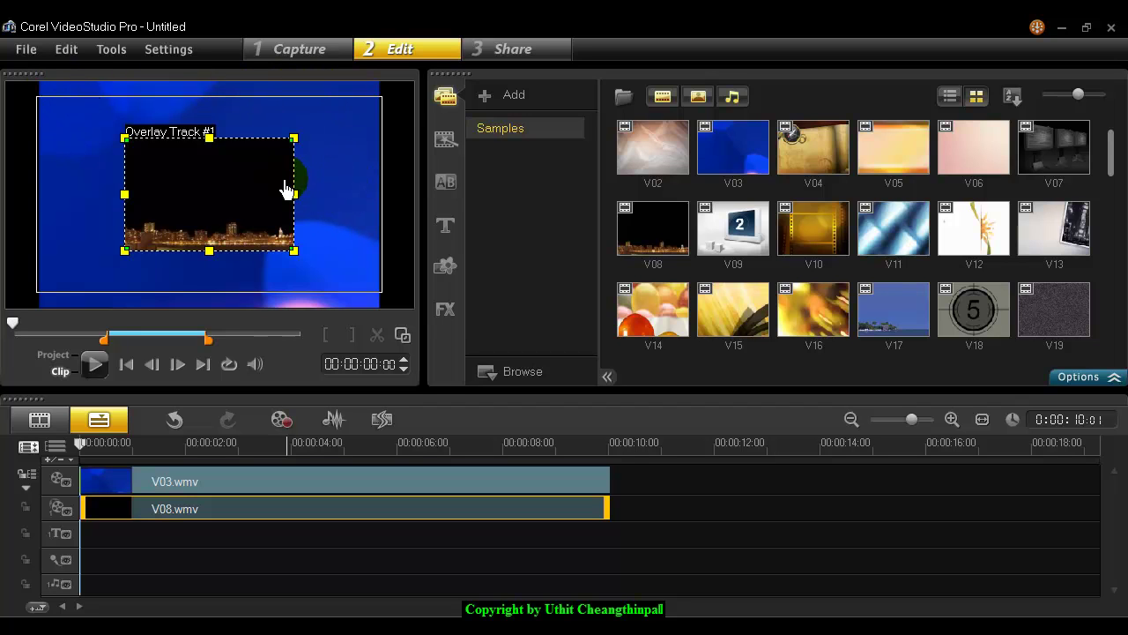
Enlarge and reposition the V08 overlay in the preview so it covers the whole video frame
drag(295, 141, 355, 98)
drag(126, 253, 55, 295)
click(196, 210)
drag(195, 210, 186, 201)
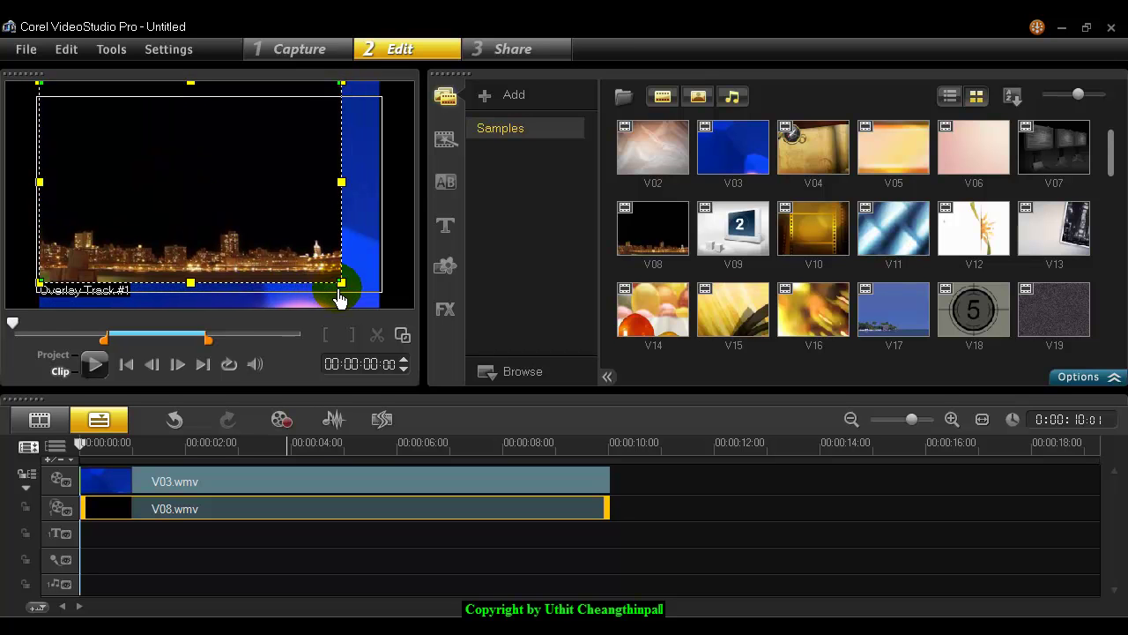
drag(345, 293, 374, 320)
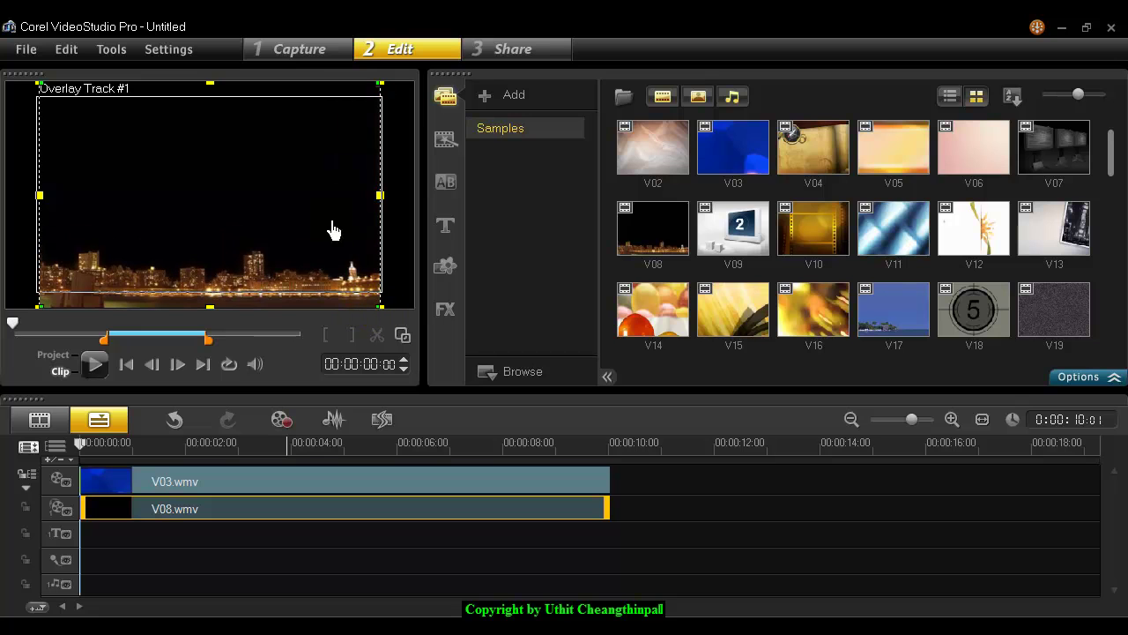
Apply Keep Aspect Ratio to the V08 overlay and extend its corners slightly beyond the frame edges
right_click(220, 172)
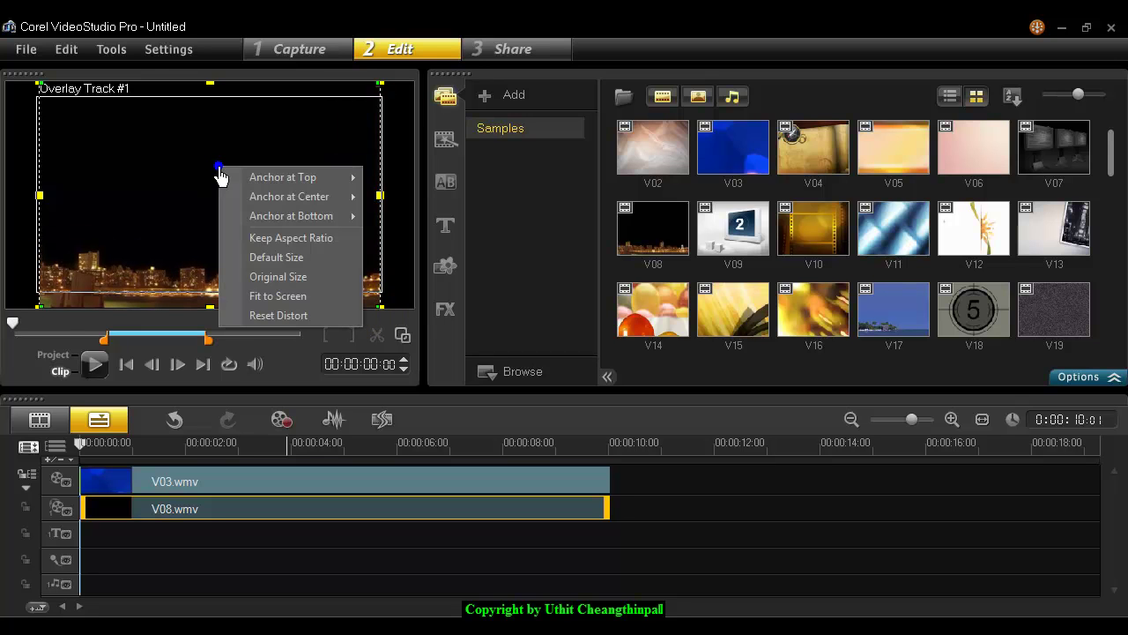
click(308, 240)
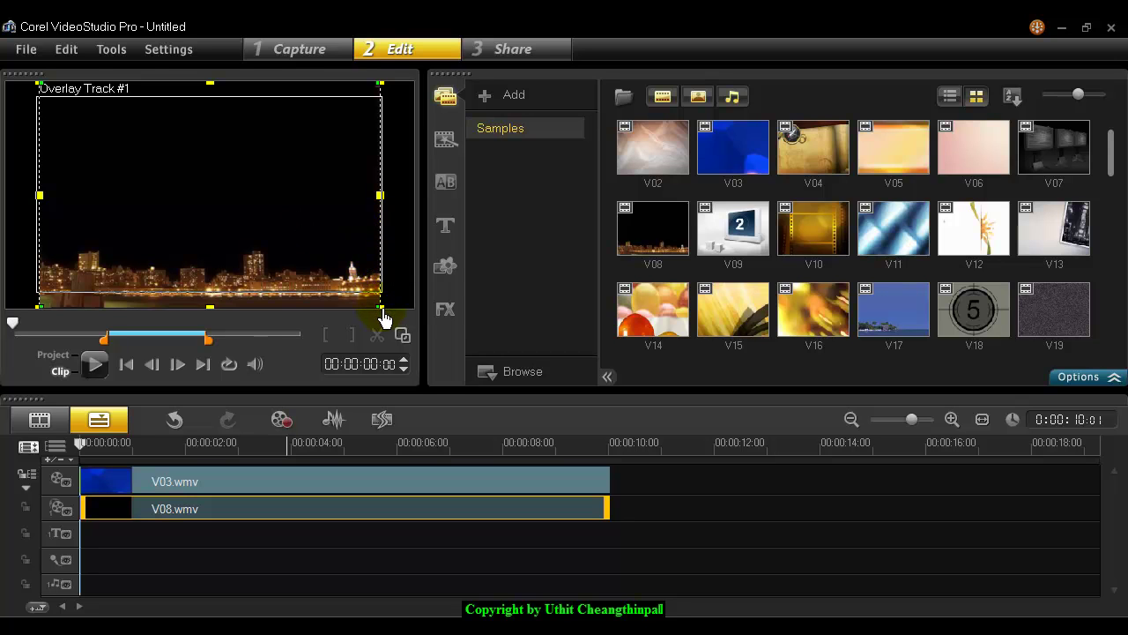
drag(386, 318, 385, 316)
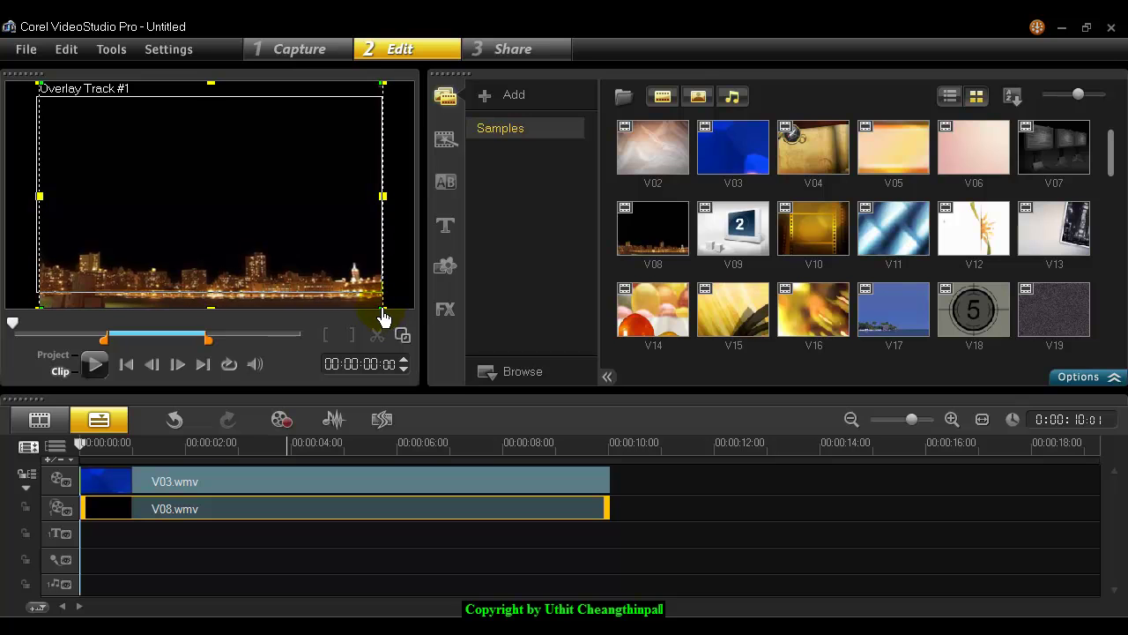
drag(37, 95, 33, 91)
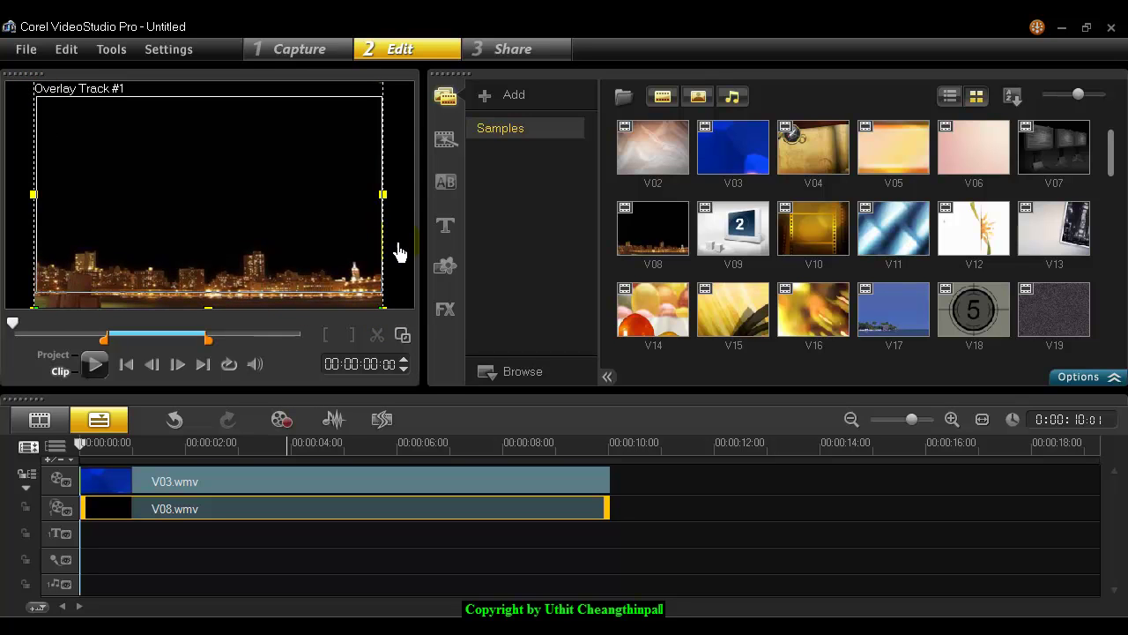
Apply overlay options to the V08 clip in its Mask & Chroma Key settings, using the Chroma Key type
click(245, 510)
right_click(217, 519)
drag(219, 522, 231, 520)
click(1081, 378)
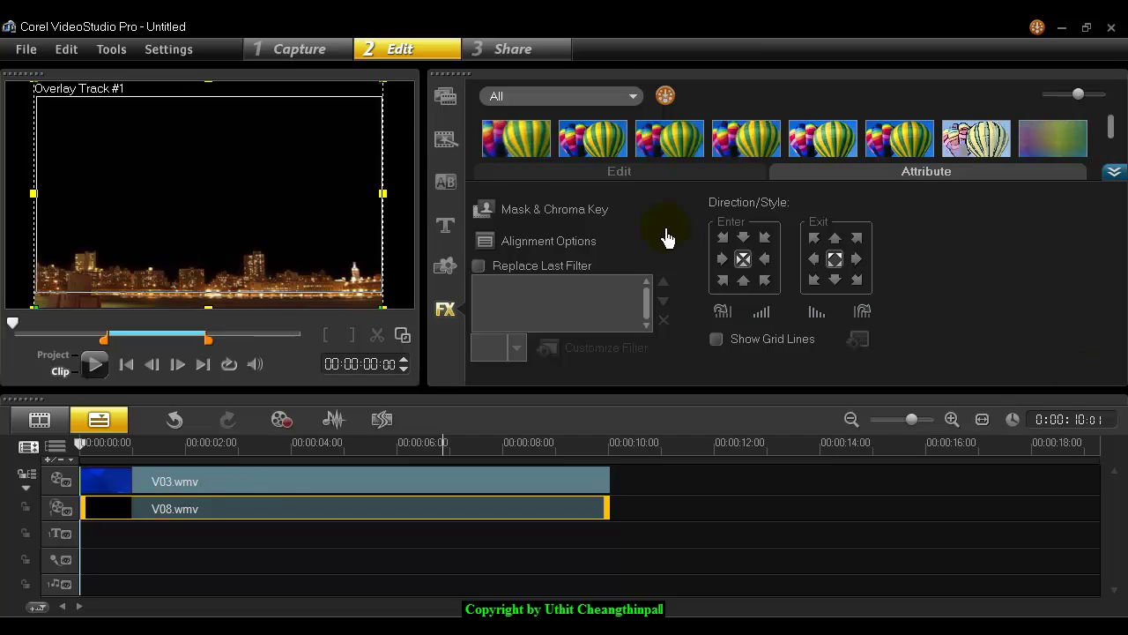
click(527, 211)
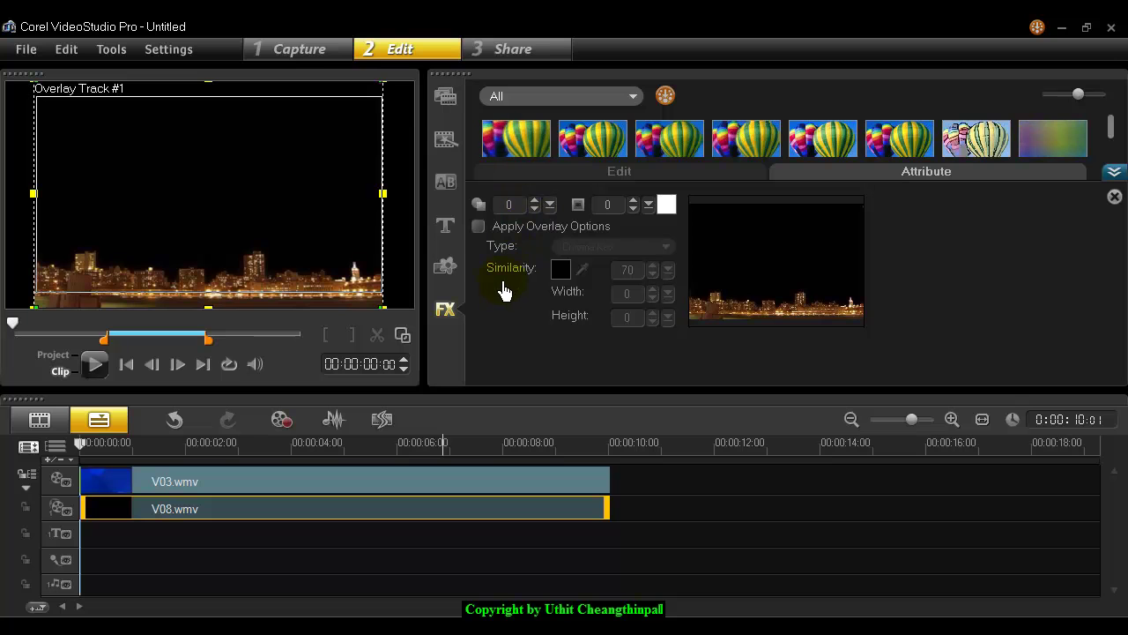
click(479, 228)
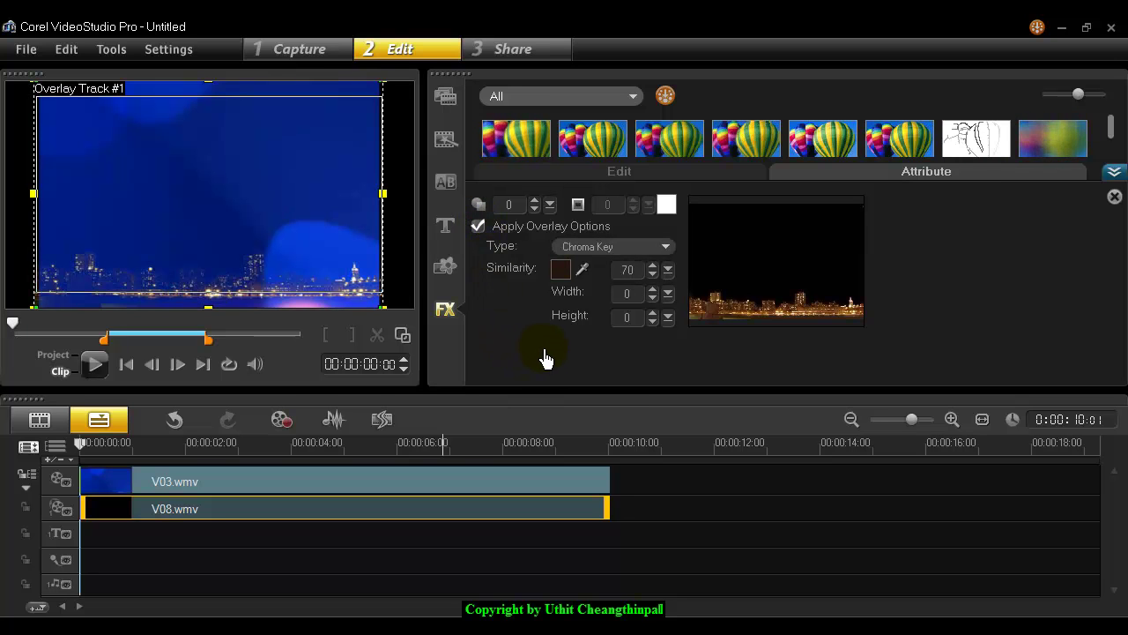
click(602, 250)
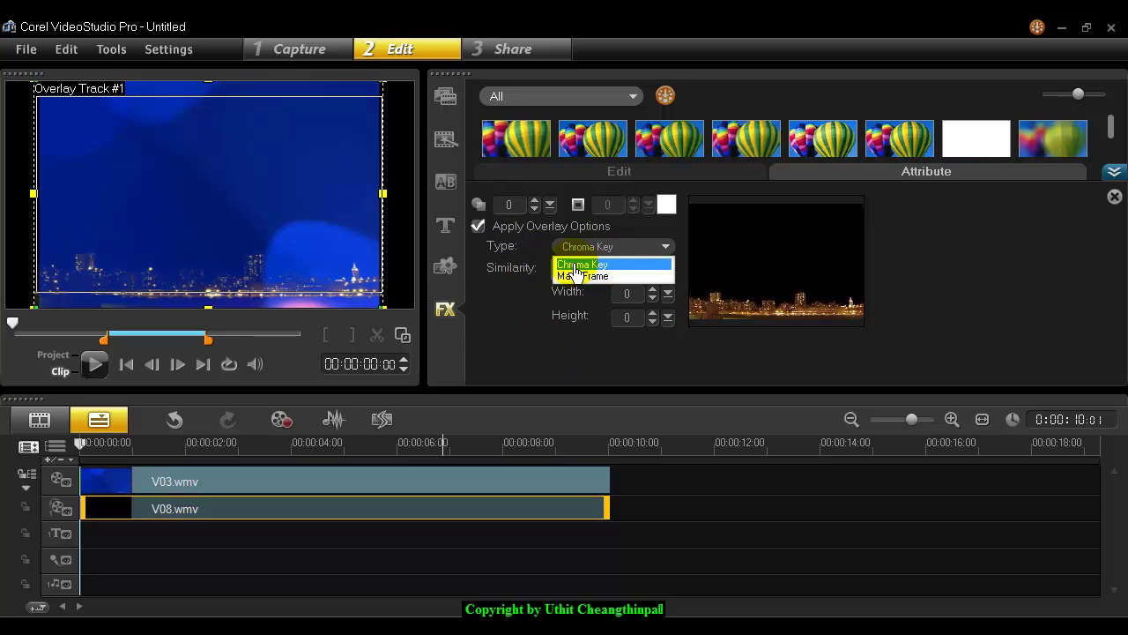
click(571, 266)
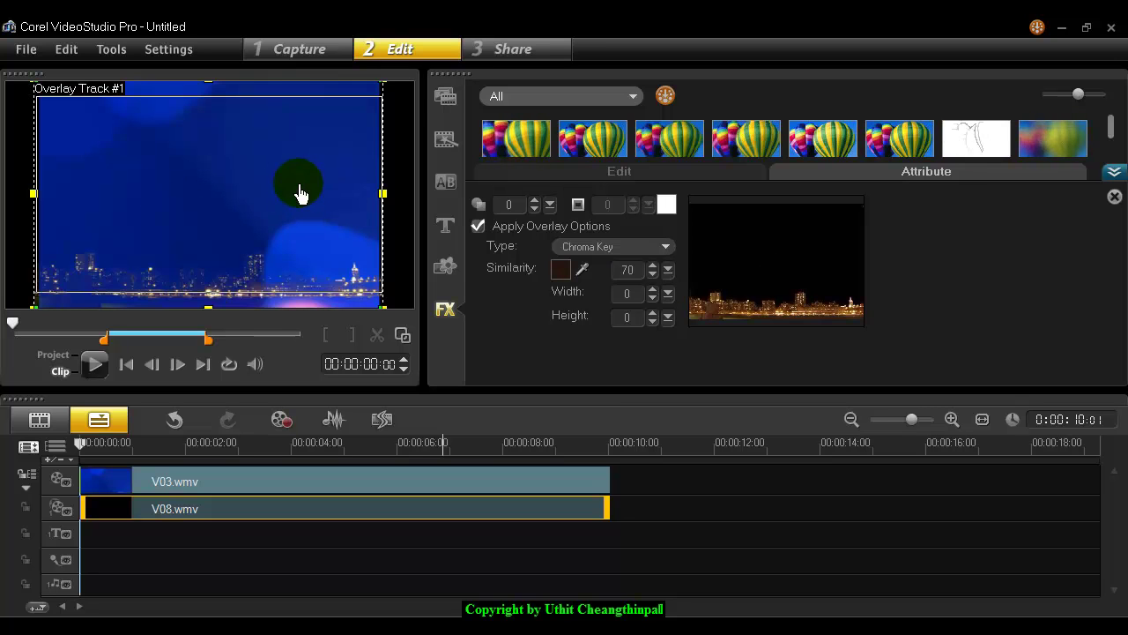
Sample the black sky in the V08 thumbnail as the chroma key colour
click(583, 272)
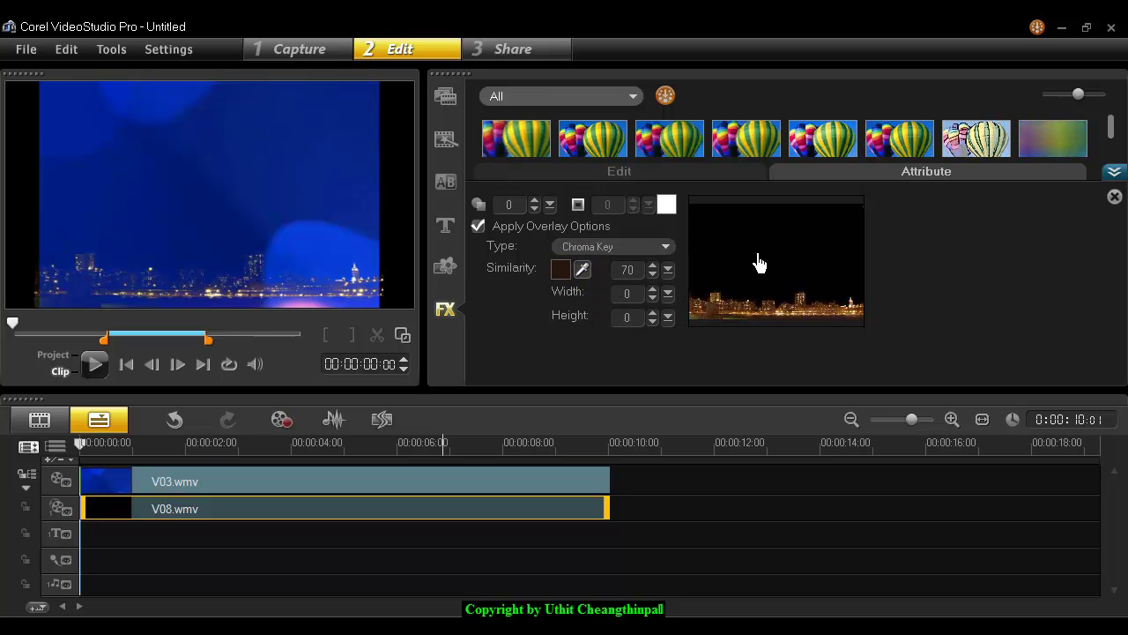
click(817, 253)
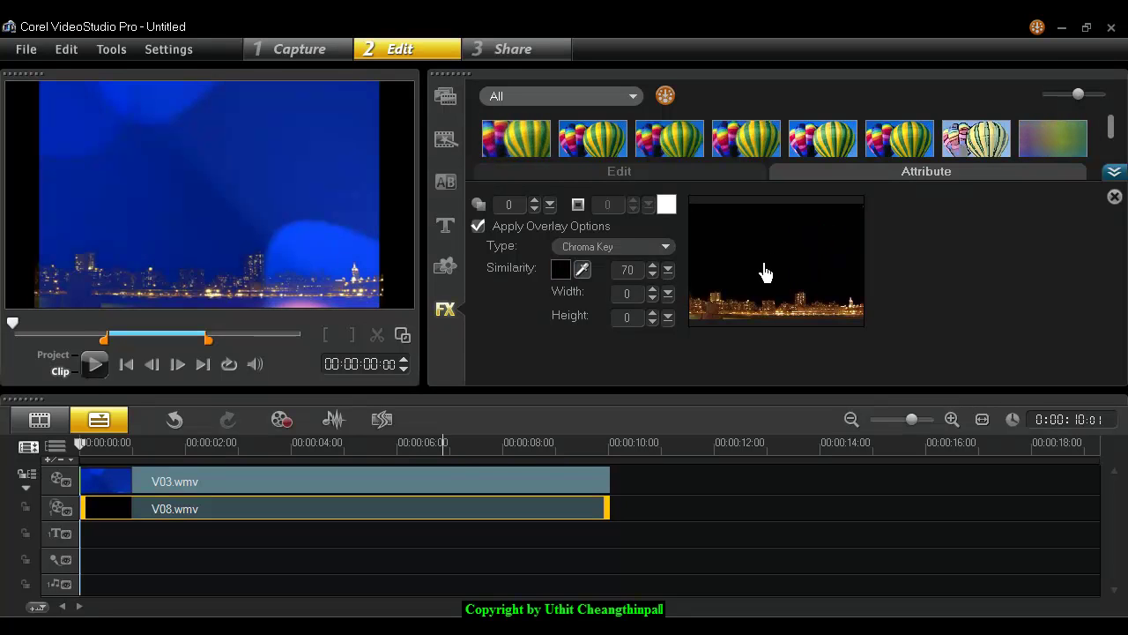
click(582, 271)
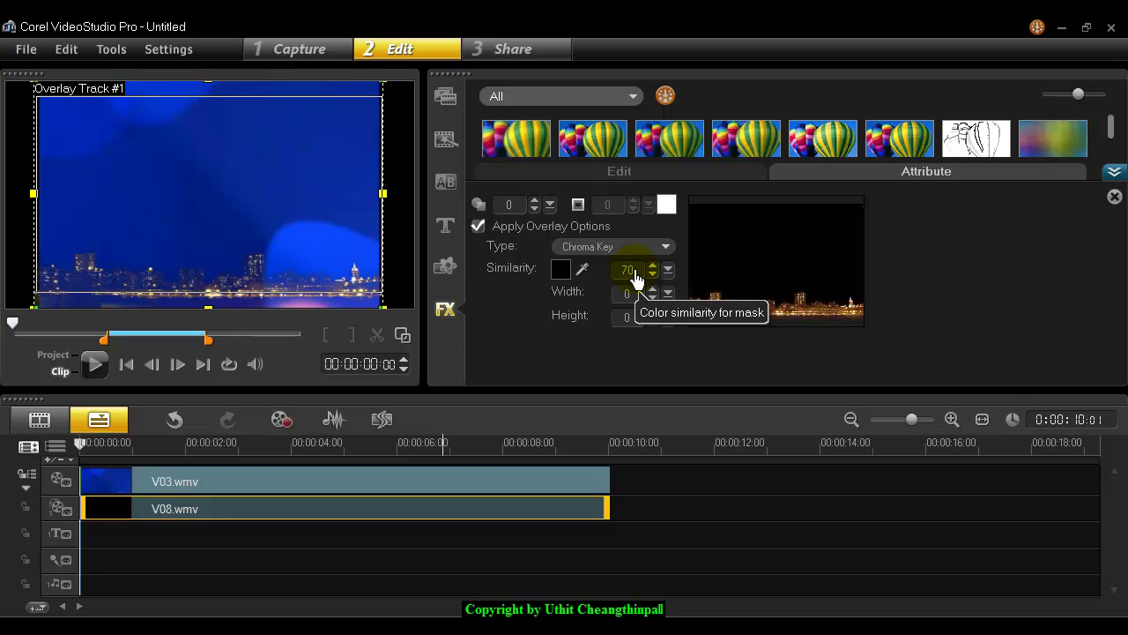
Set the chroma key colour similarity of the V08 overlay to 10
click(669, 273)
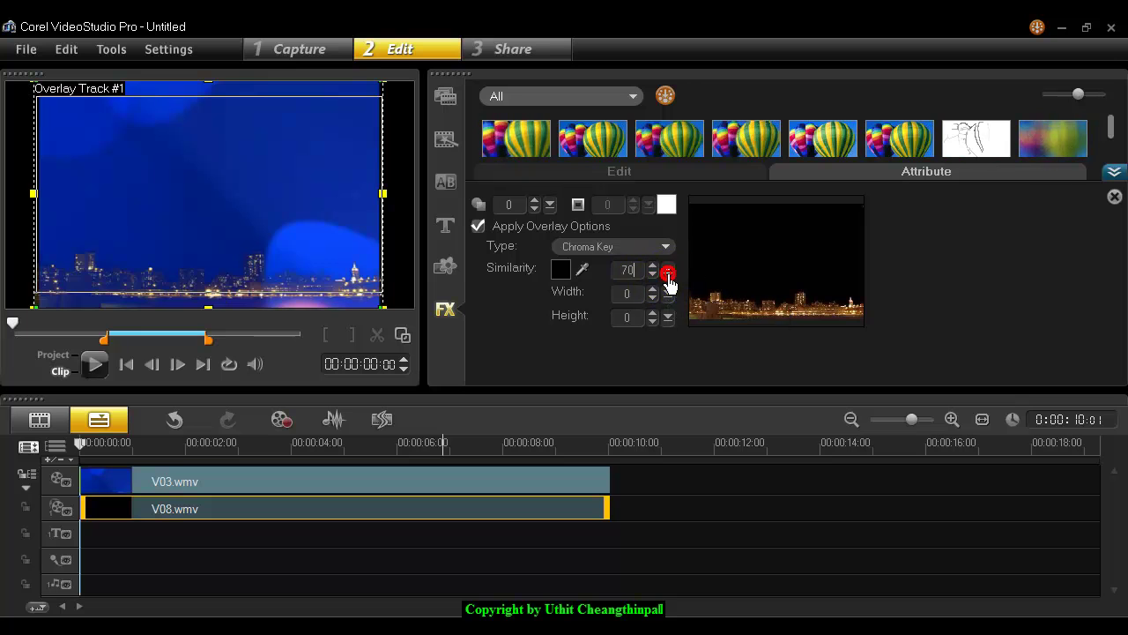
click(653, 275)
click(653, 275)
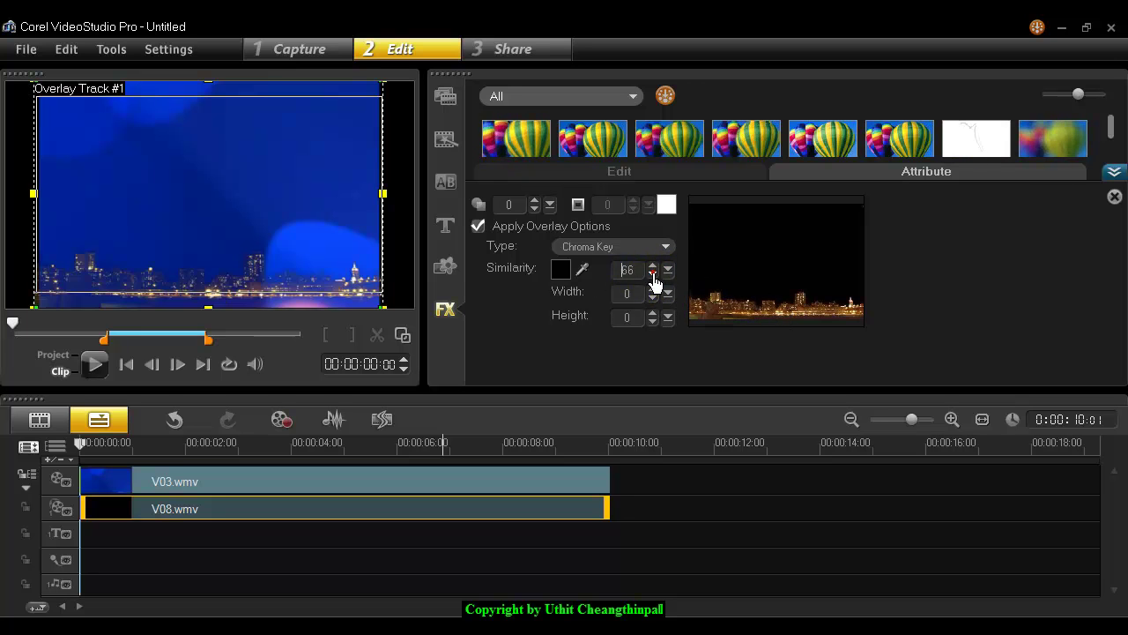
click(653, 275)
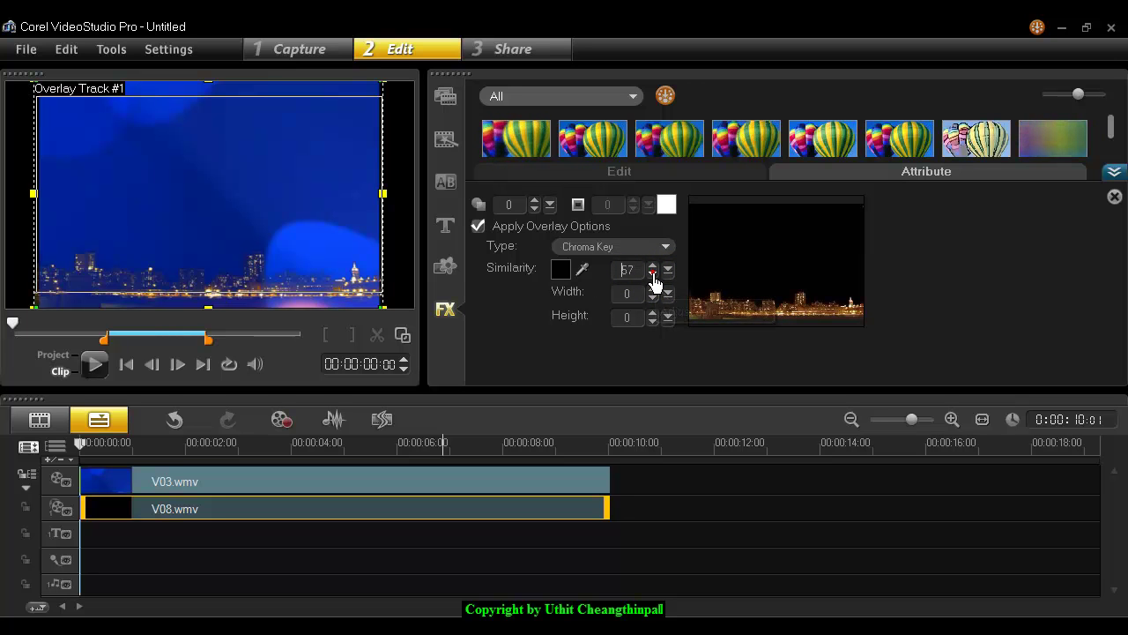
click(653, 275)
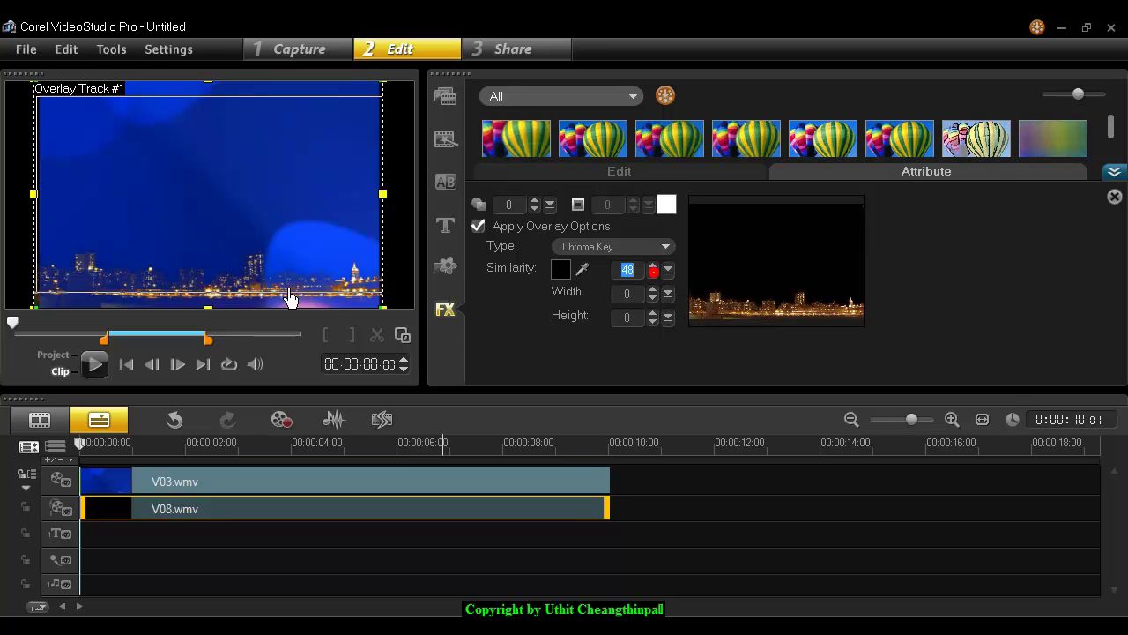
click(653, 276)
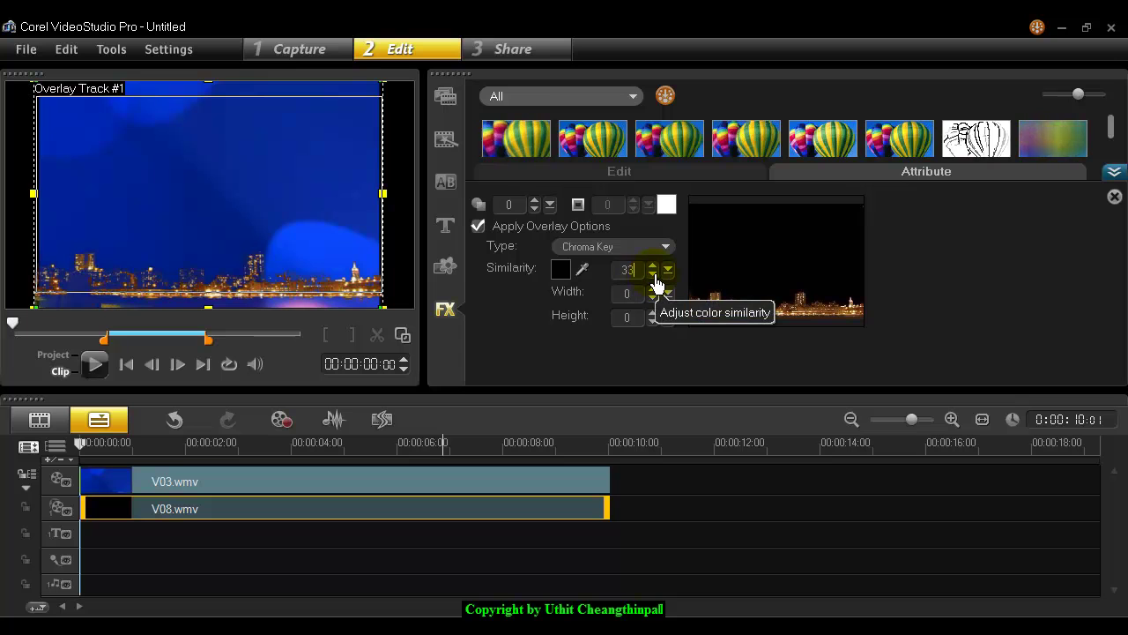
click(653, 275)
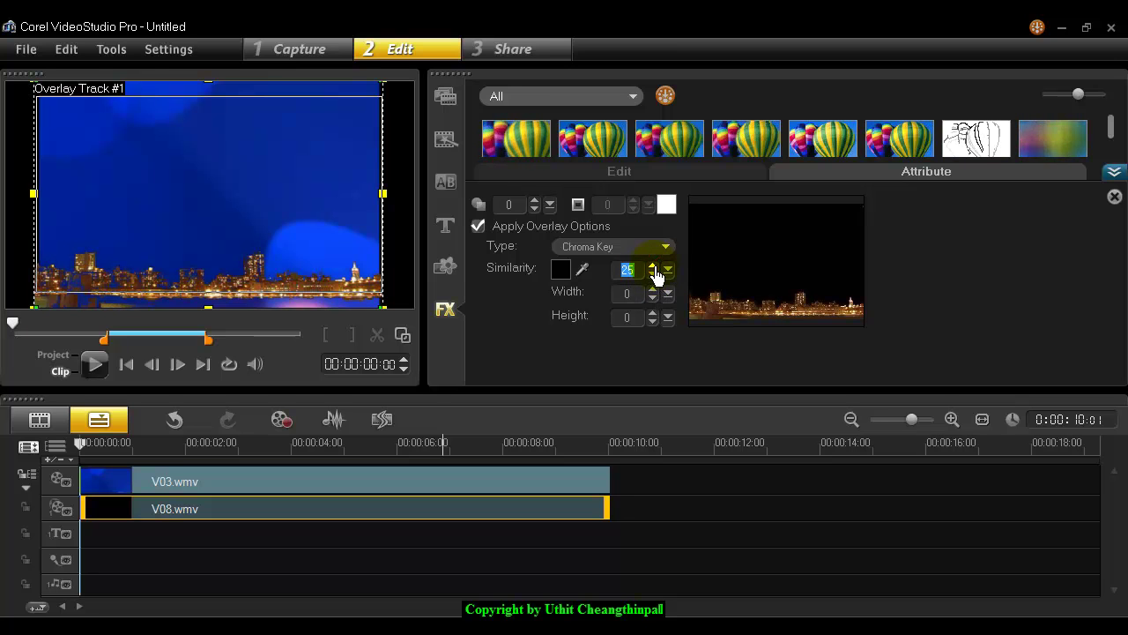
click(653, 276)
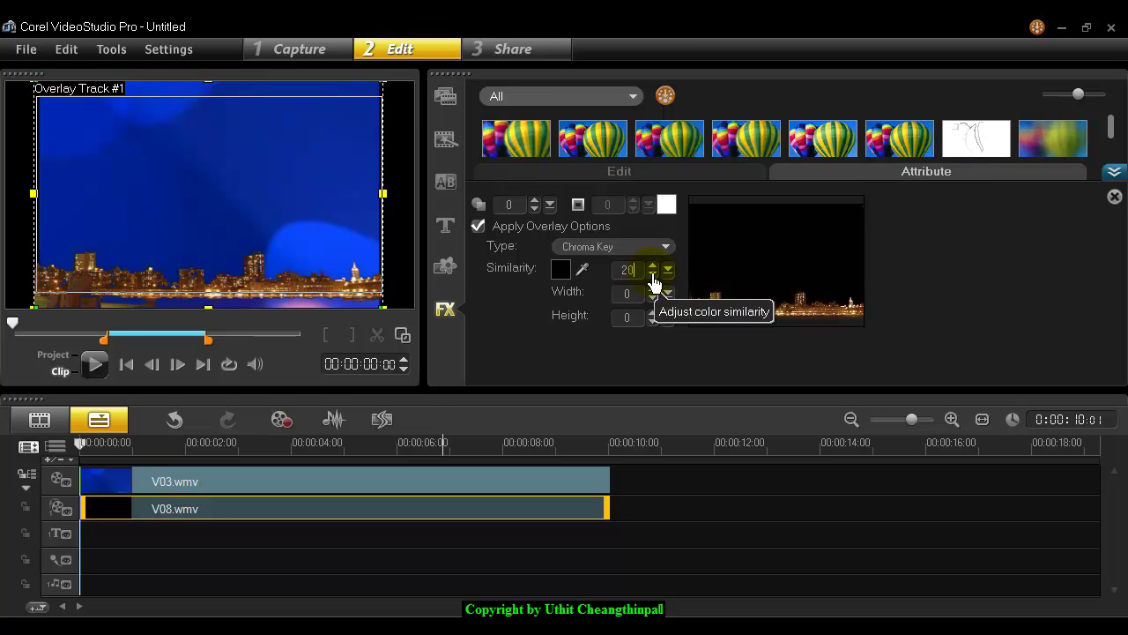
click(654, 276)
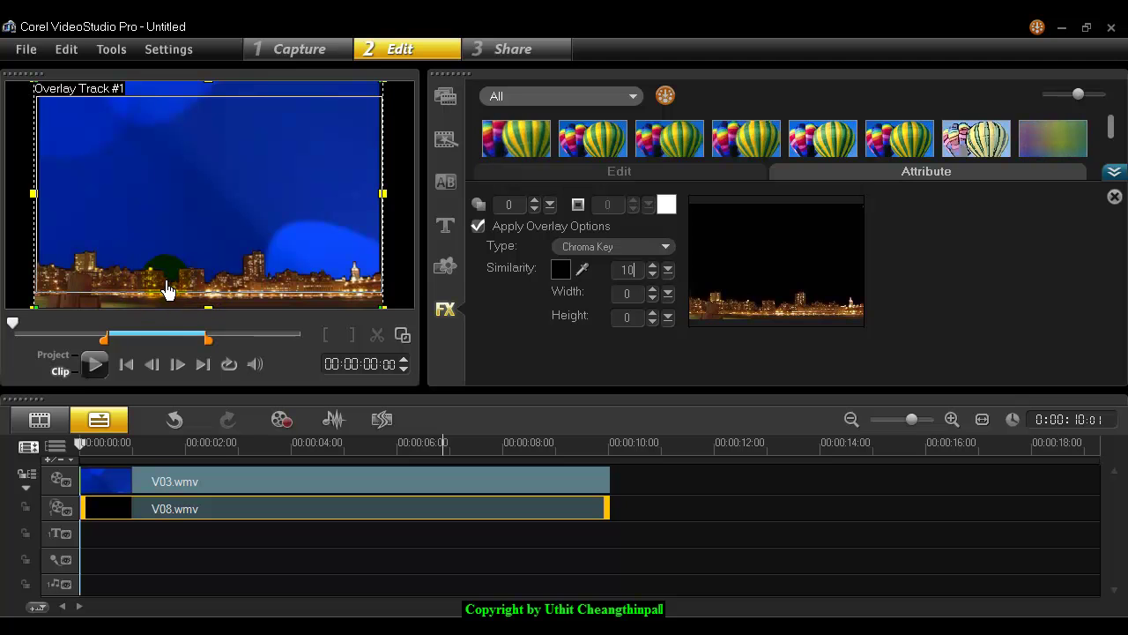
Play the whole project from the start, then replay it, to check the keyed fireworks over the blue background
drag(163, 452, 78, 448)
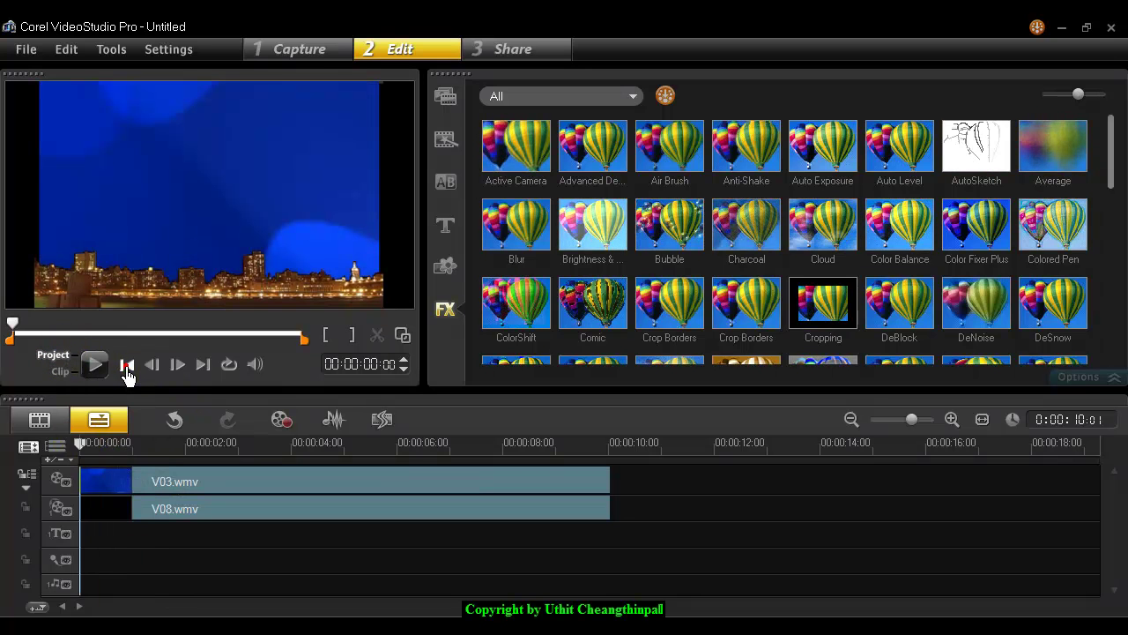
click(94, 364)
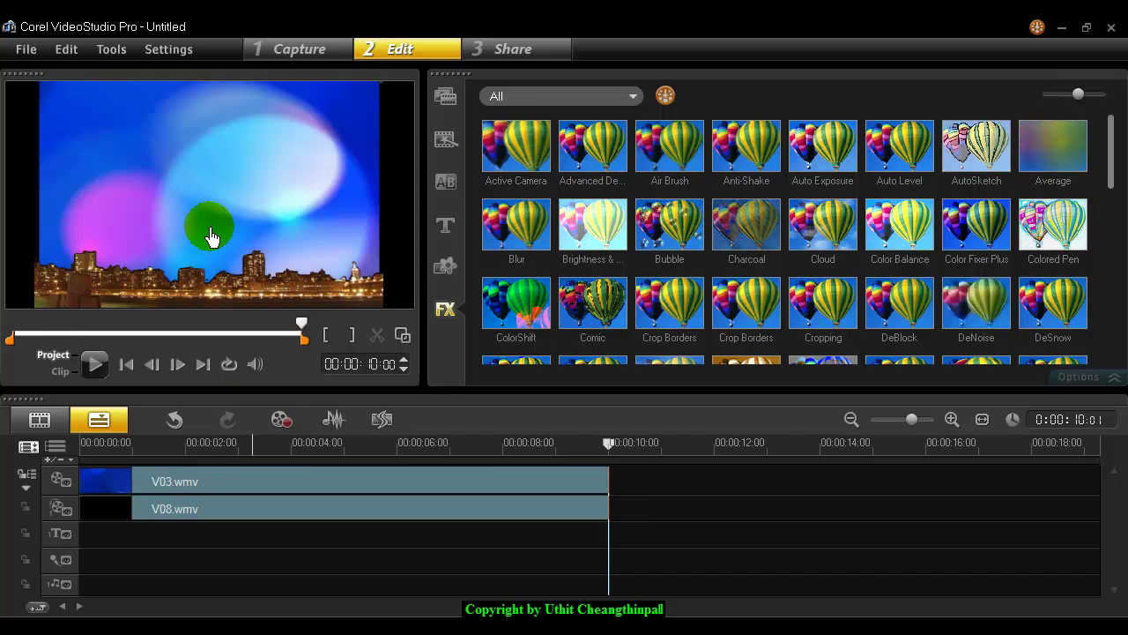
click(126, 365)
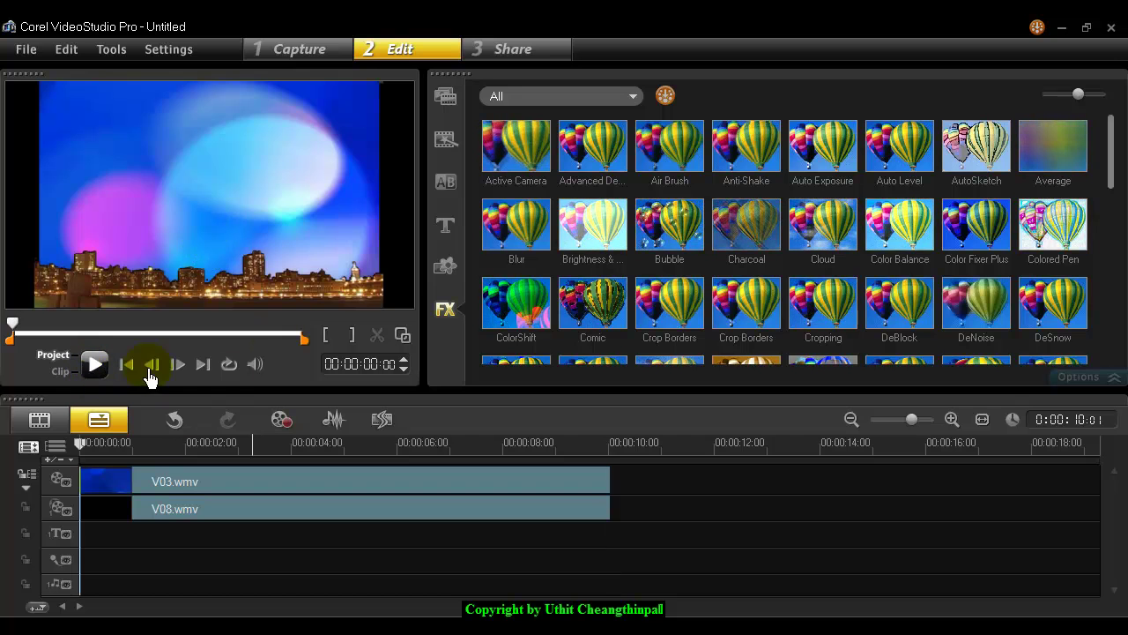
key(space)
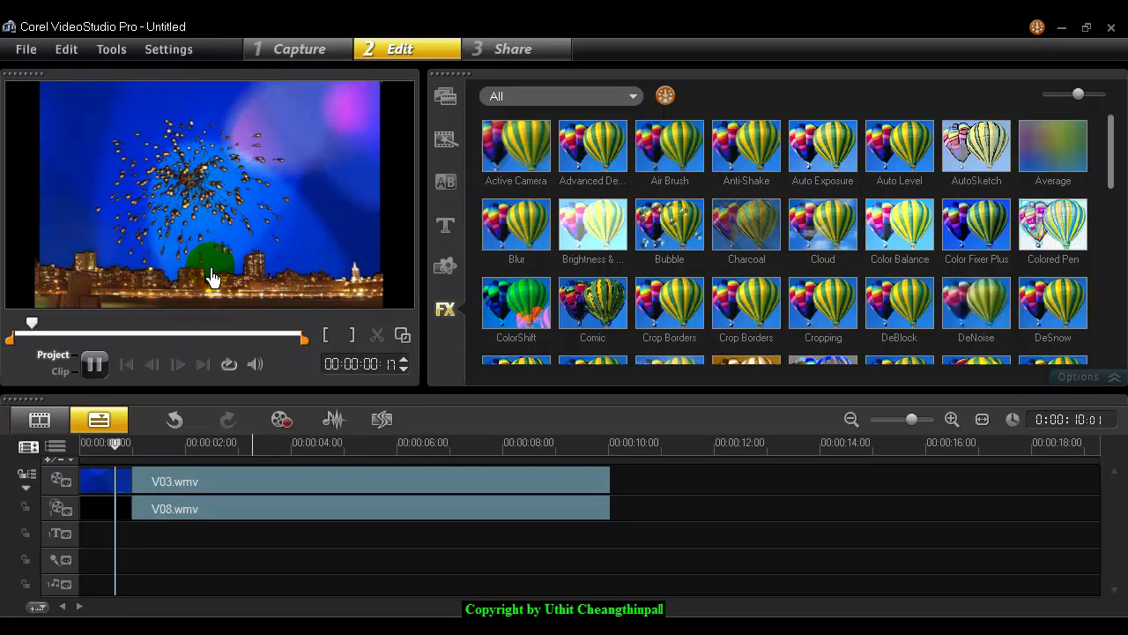